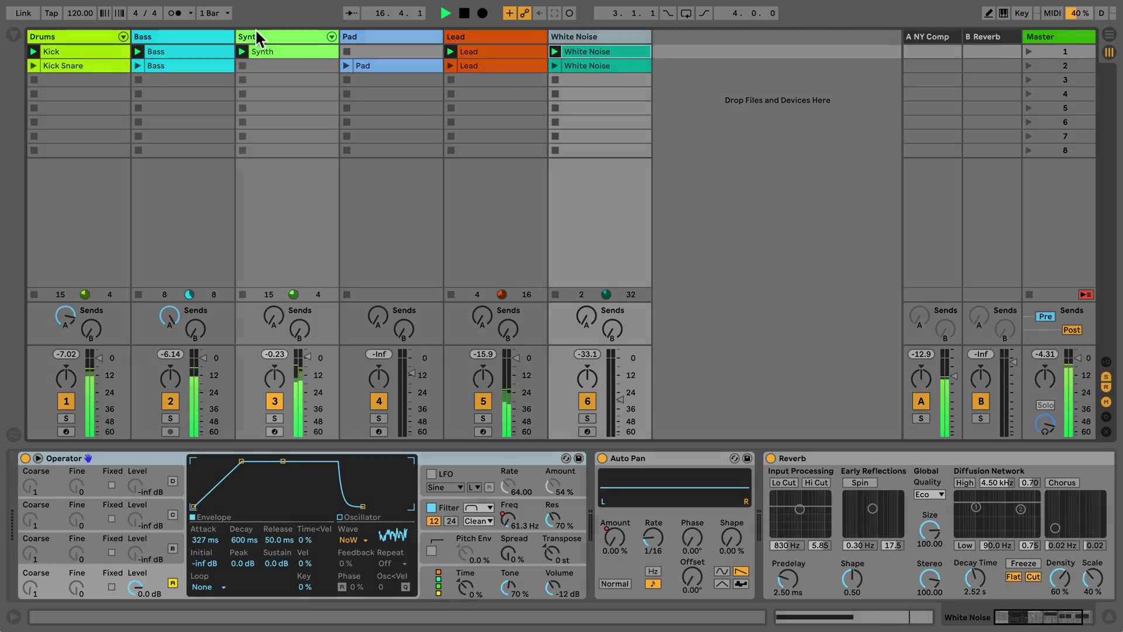
# Select the Synth track to show its Funland Synth and Funland Lead Instrument Rack.
pyautogui.click(256, 35)
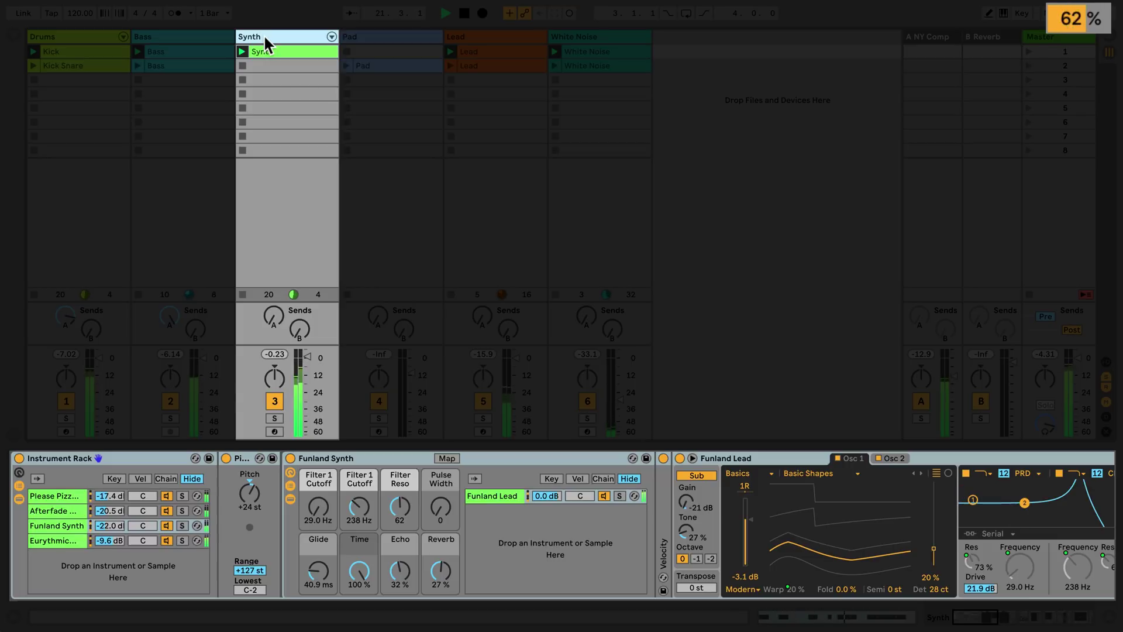
# Stop playback and freeze the Synth track from its header's context menu.
pyautogui.press('space')
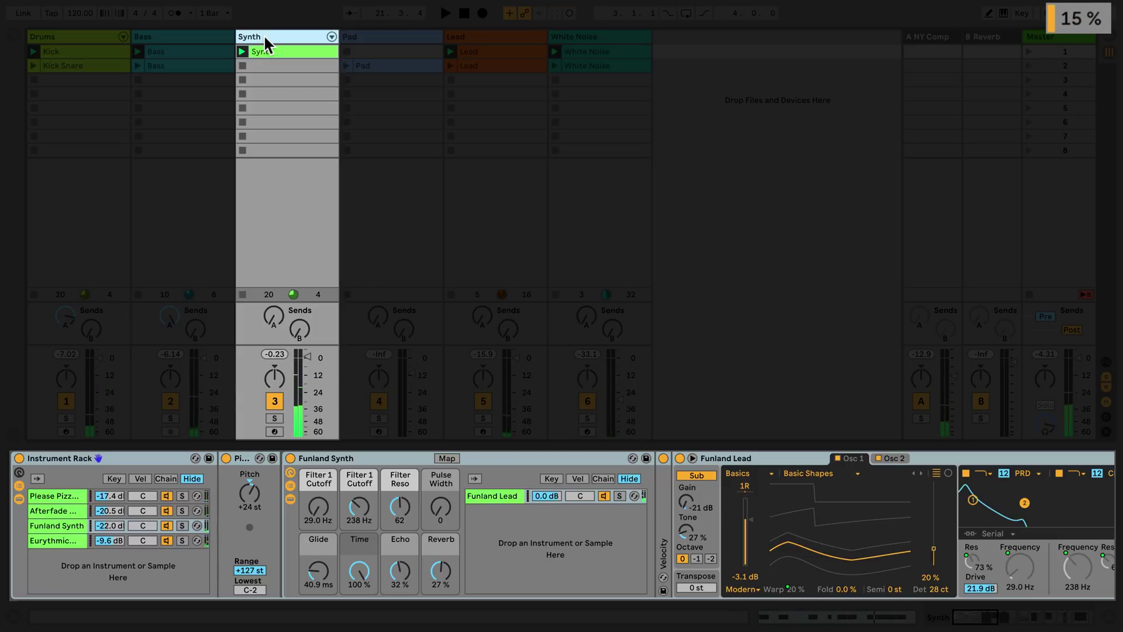
pyautogui.rightClick(281, 37)
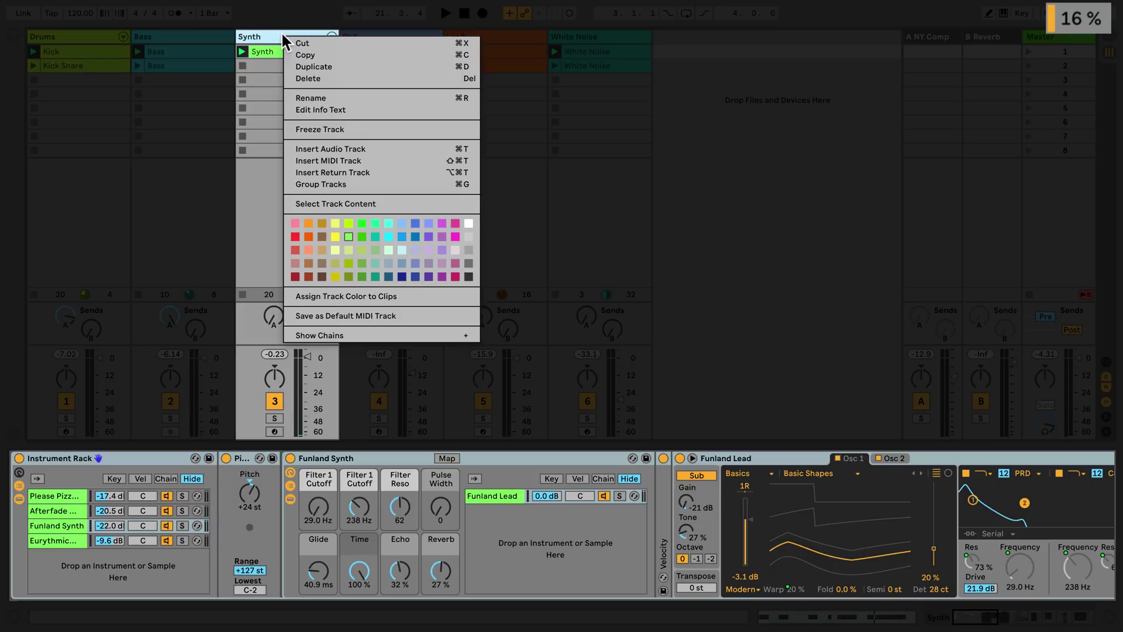
pyautogui.click(363, 133)
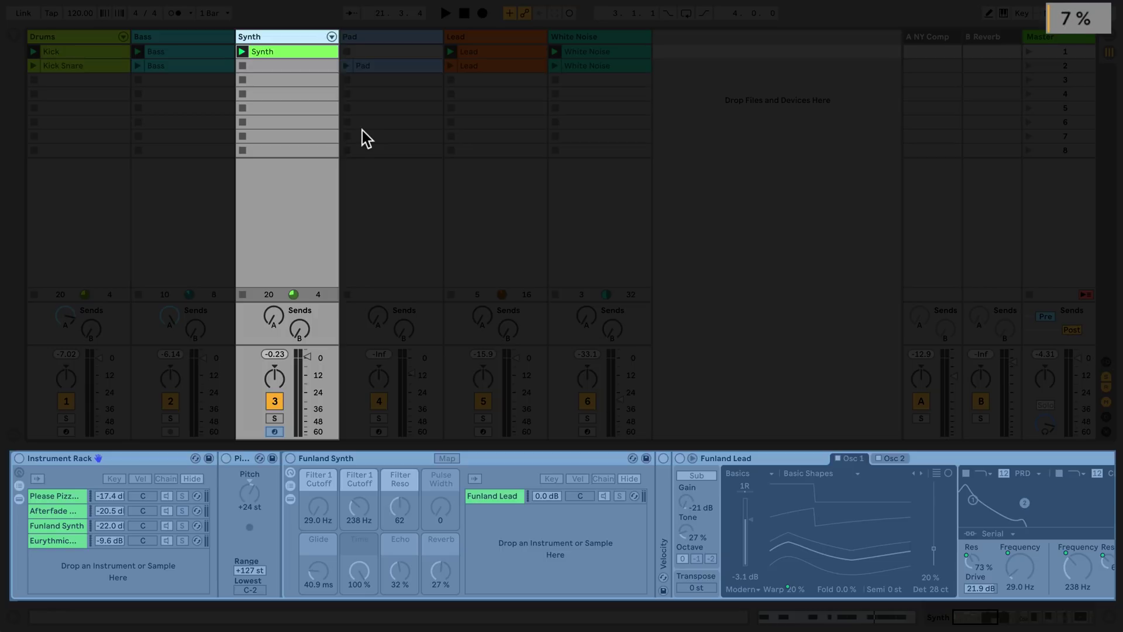
# Resume playback, nudge the frozen Synth track's volume to -0.15 dB, and stop its clip.
pyautogui.press('space')
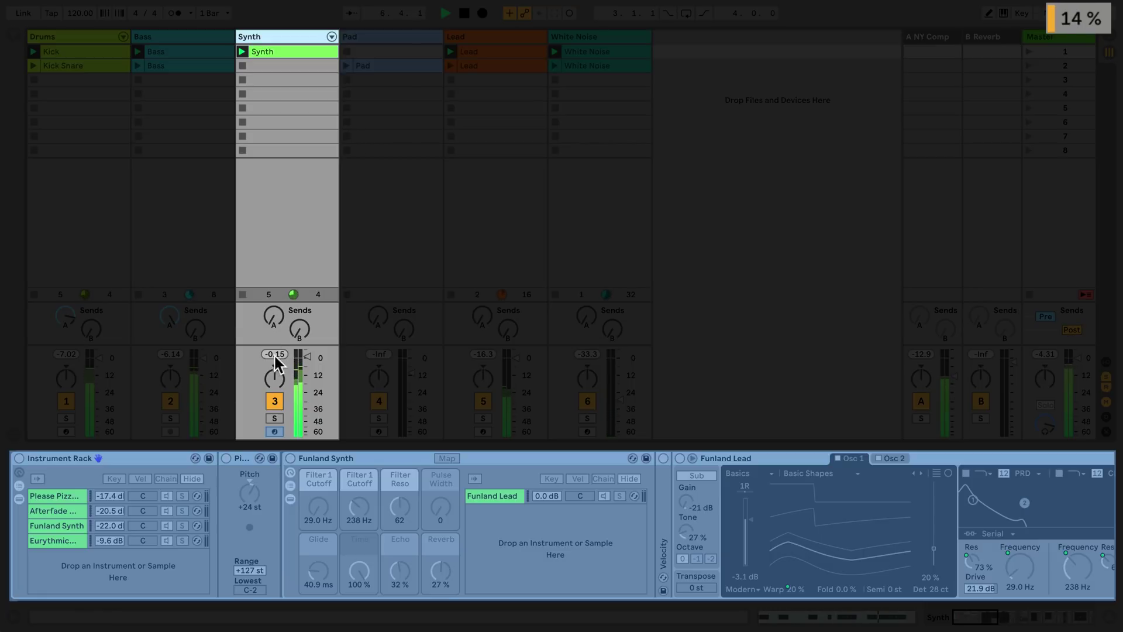
pyautogui.moveTo(310, 358)
pyautogui.mouseDown()
pyautogui.moveTo(309, 391)
pyautogui.moveTo(310, 357)
pyautogui.mouseUp()
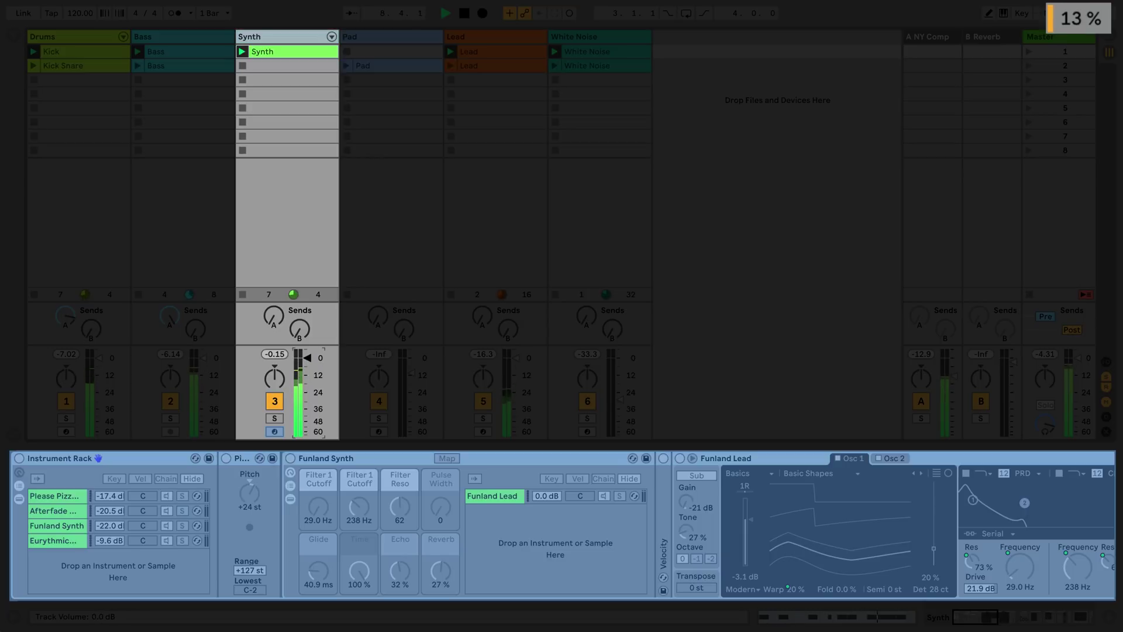
pyautogui.click(242, 296)
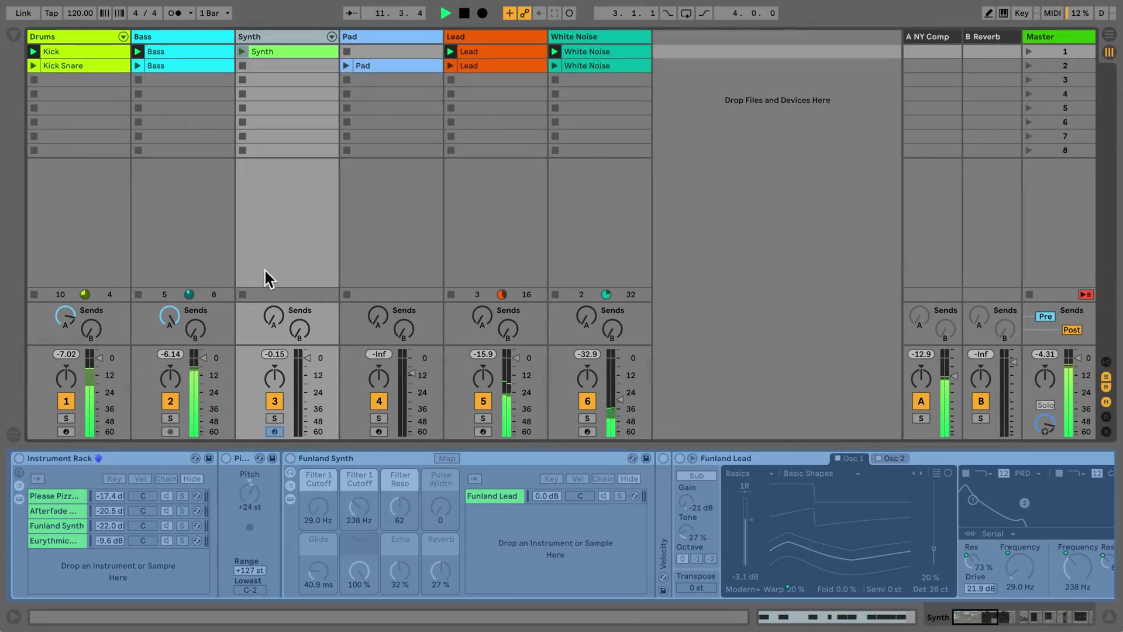
# Stop playback, switch to Arrangement View, and make tracks follow the Arrangement again.
pyautogui.press('space')
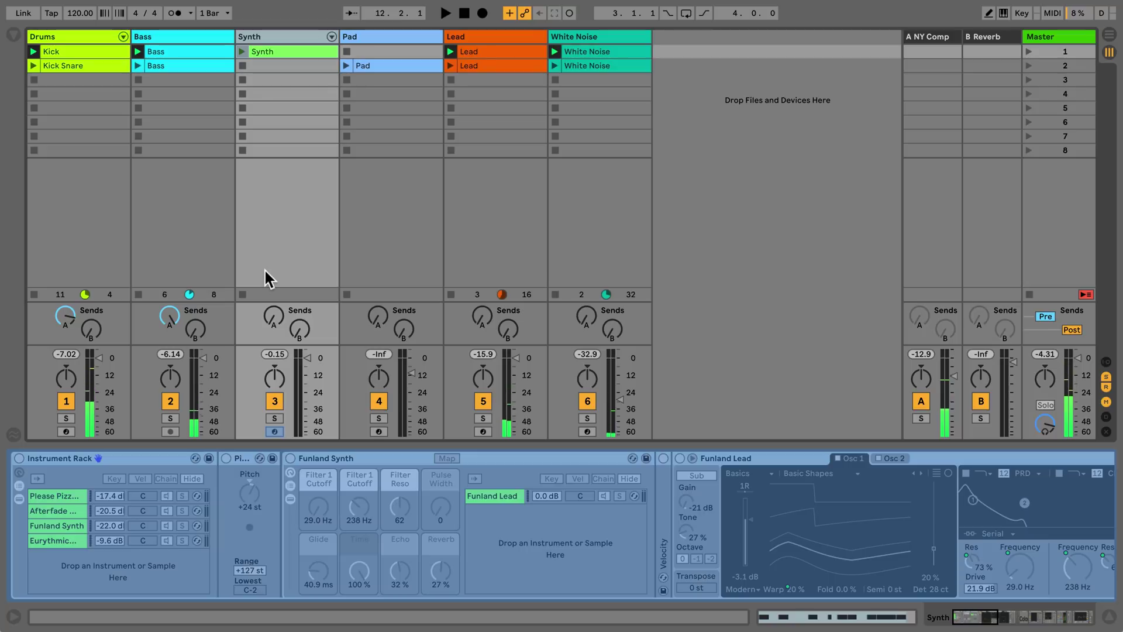
pyautogui.press('Tab')
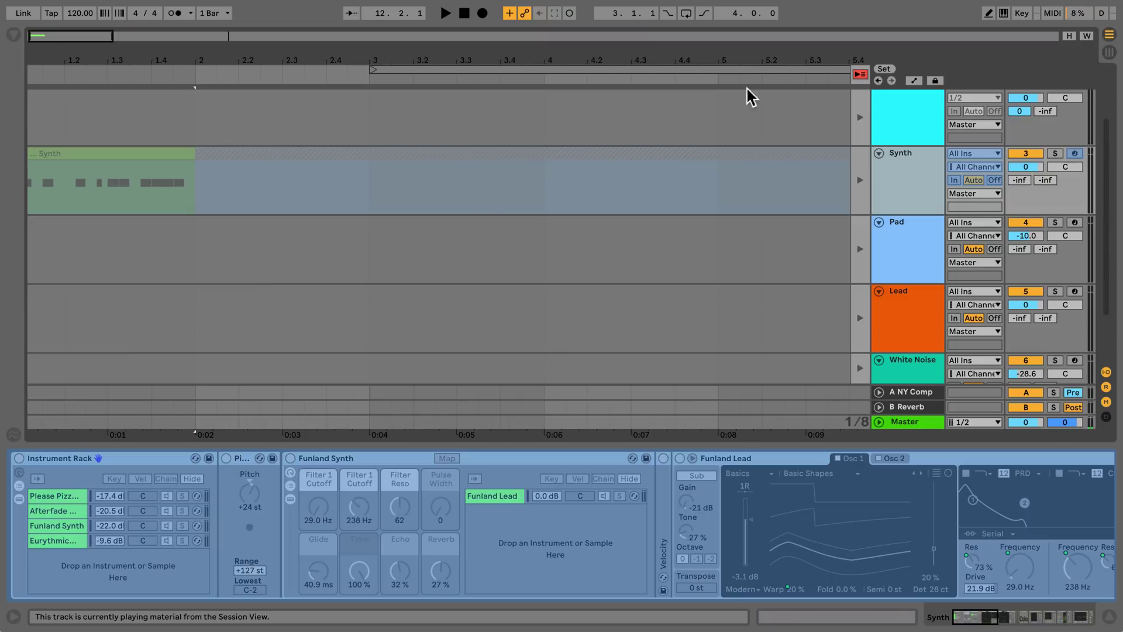
pyautogui.click(859, 74)
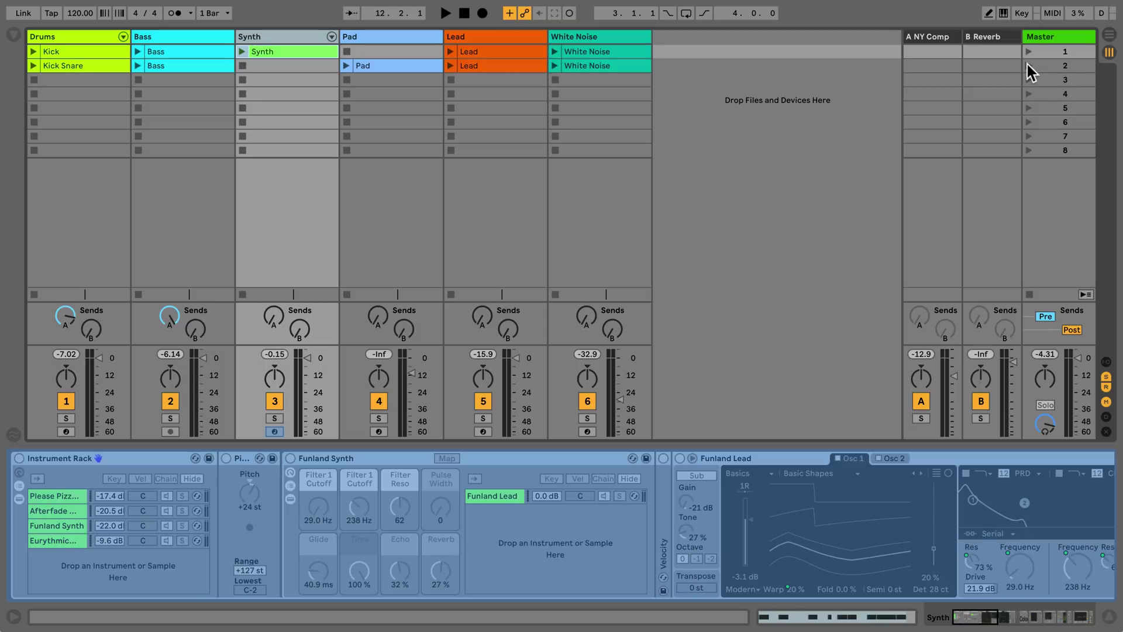
# Launch scene 2 and display the Pad track's devices, including its Drums-sidechained Compressor.
pyautogui.click(1027, 65)
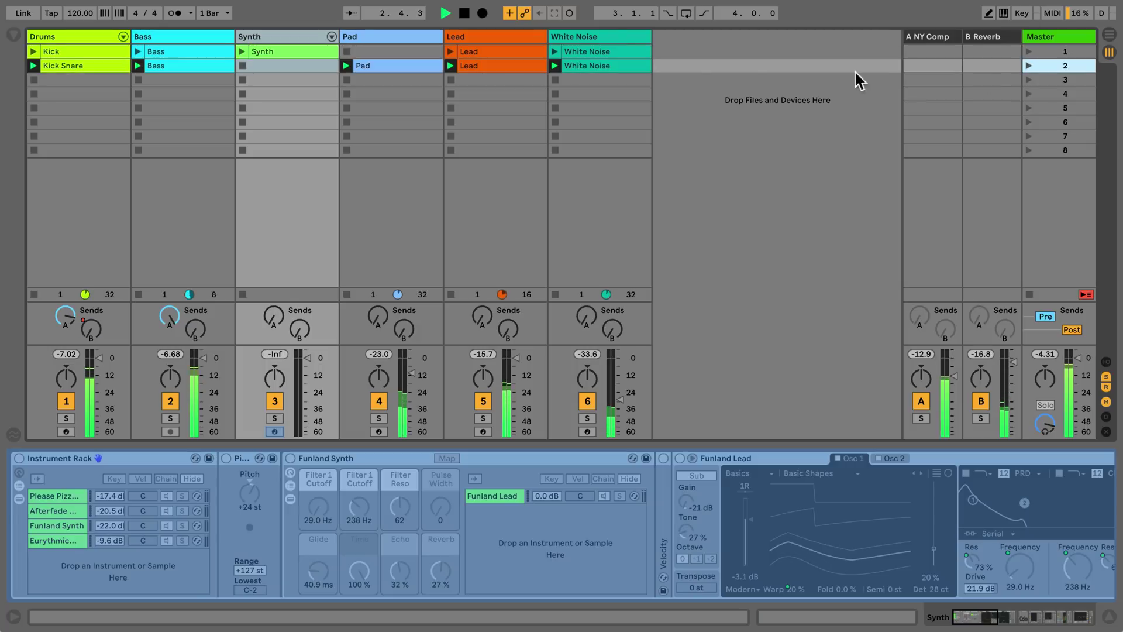
pyautogui.click(405, 36)
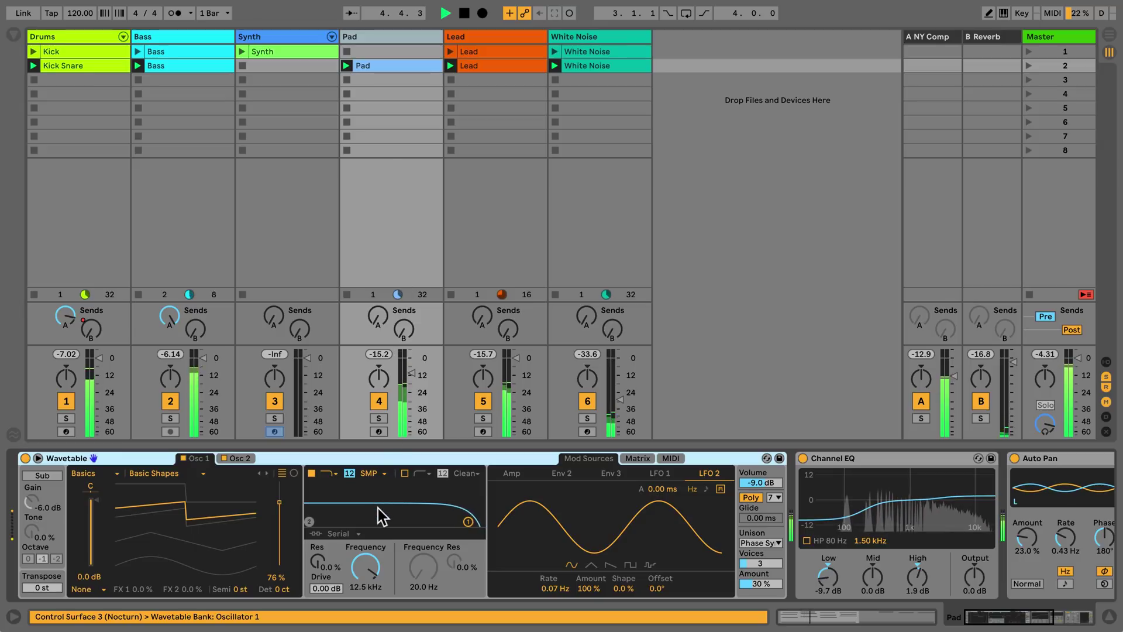
pyautogui.hscroll(5, 378, 508)
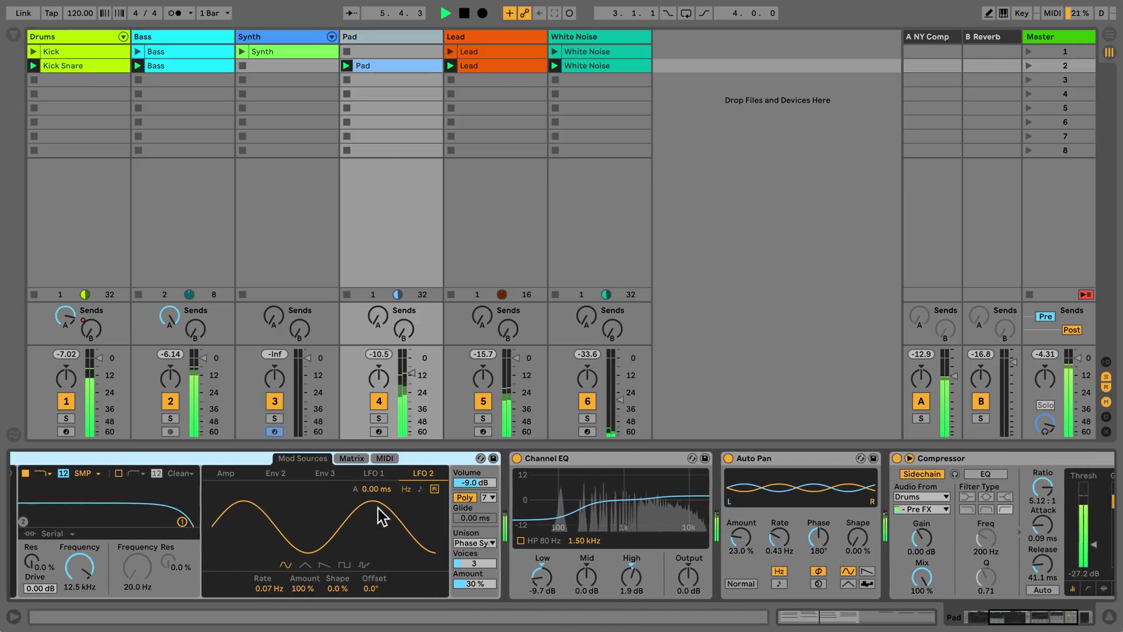
pyautogui.hscroll(5, 377, 508)
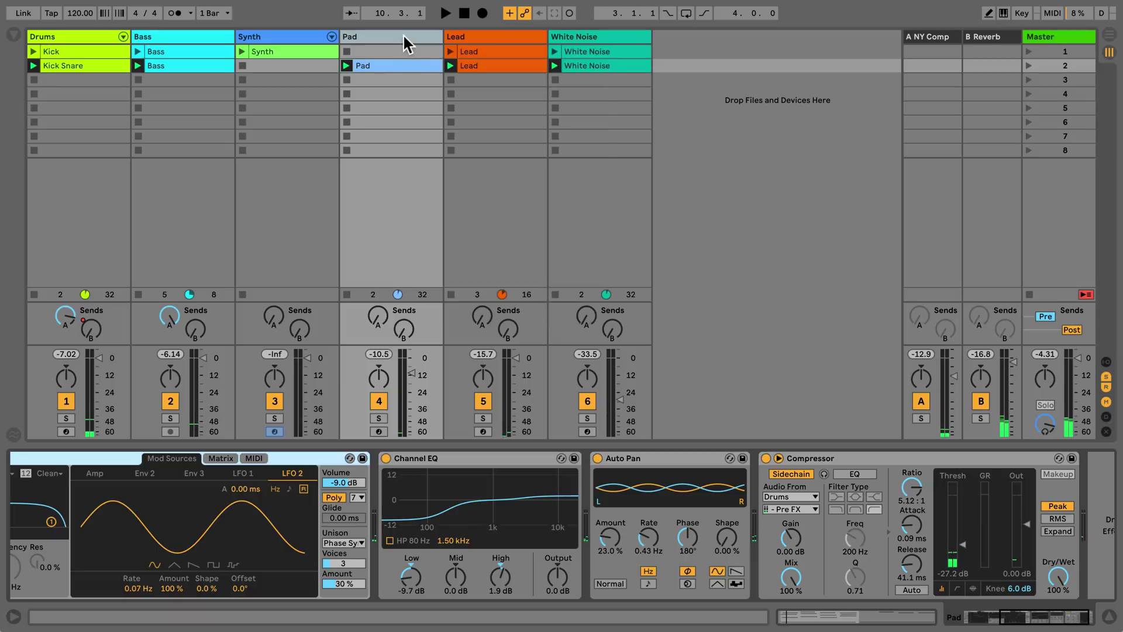
# Freeze the Pad track, then briefly play and stop to hear the frozen result.
pyautogui.rightClick(402, 36)
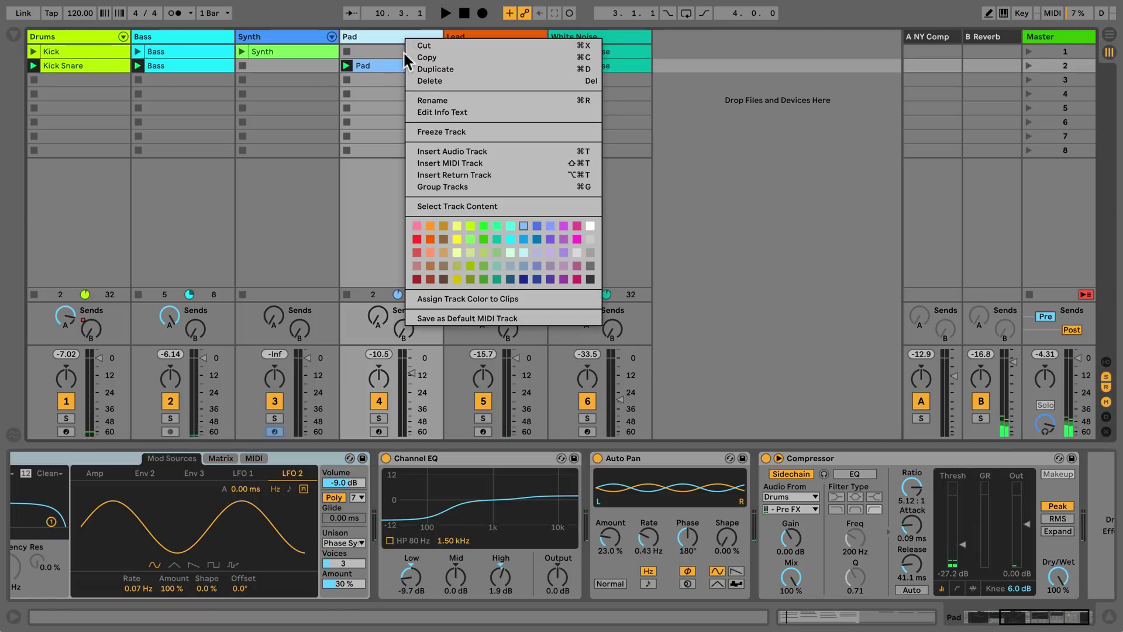
pyautogui.click(449, 131)
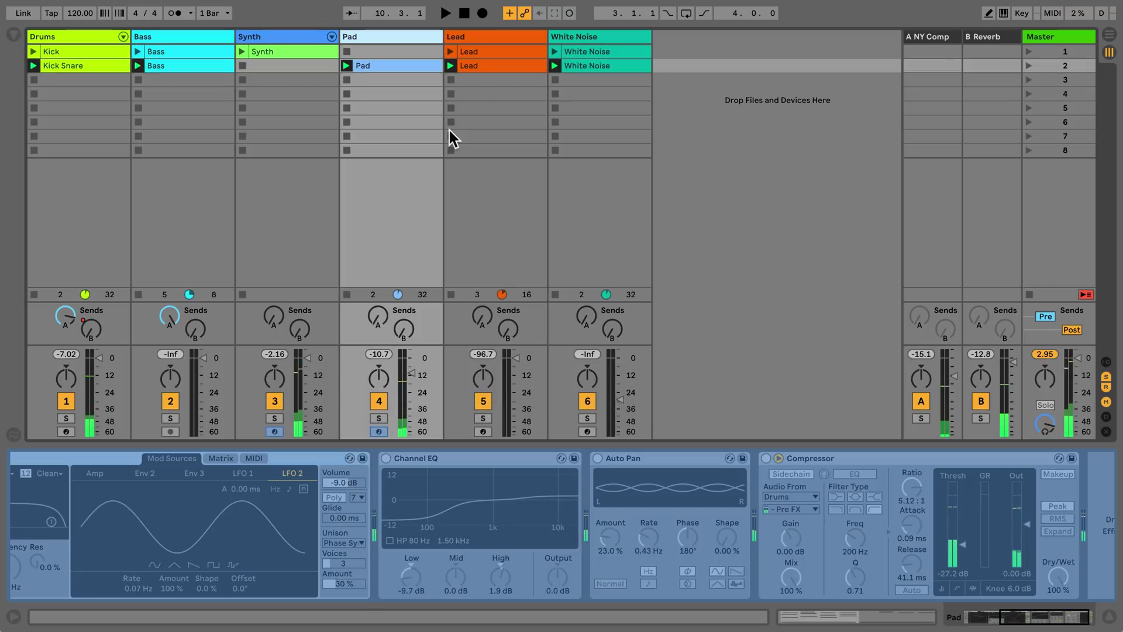
pyautogui.press('space')
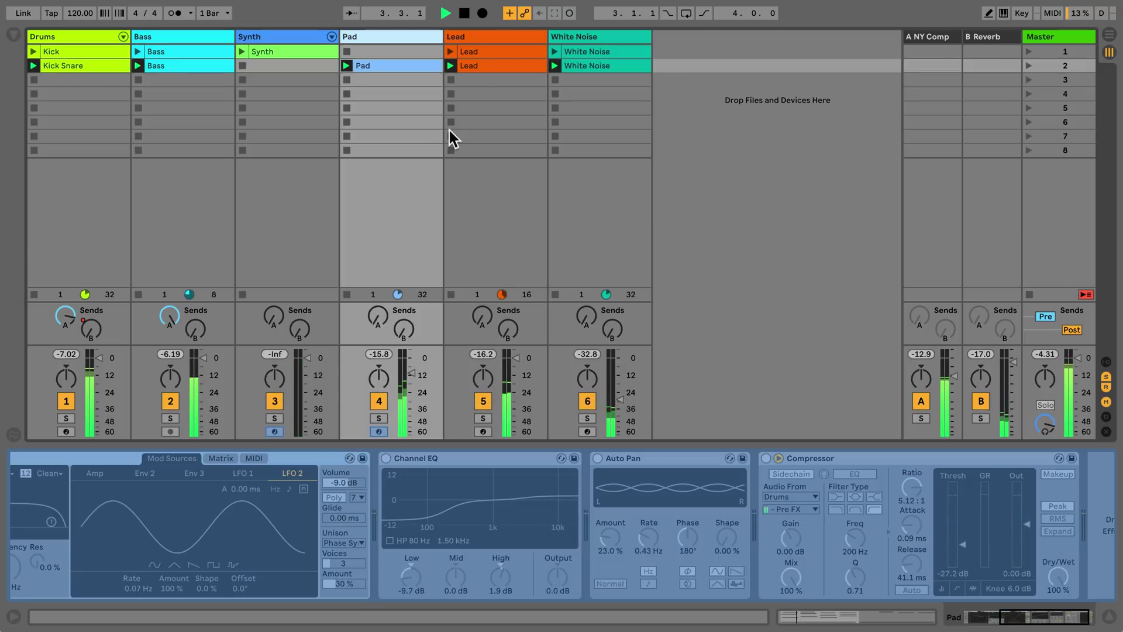
pyautogui.press('space')
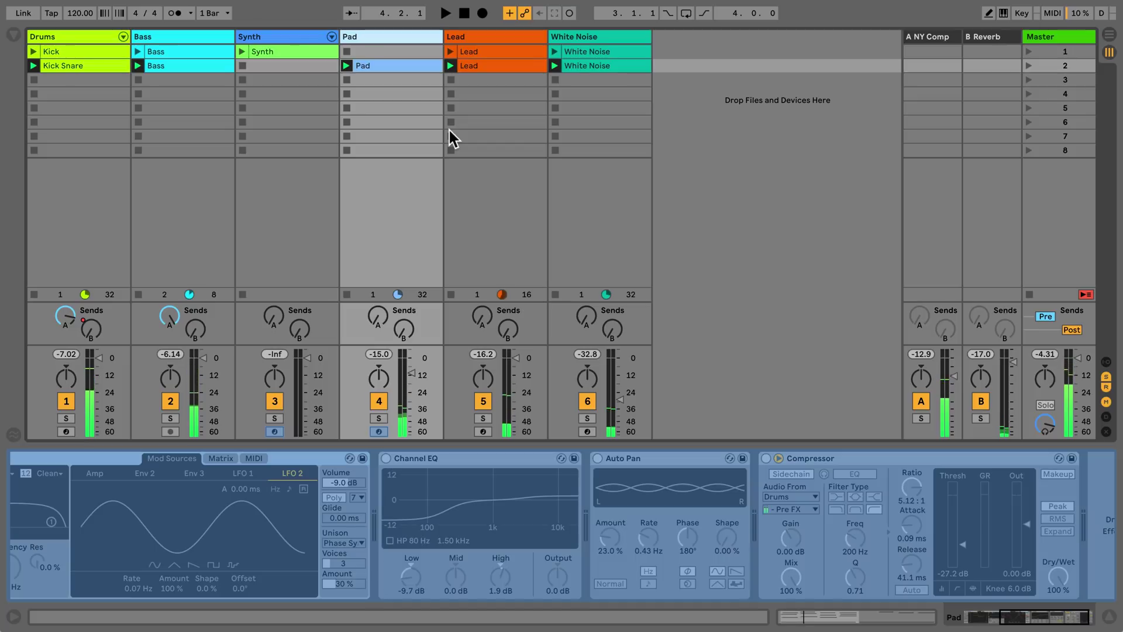
# Flatten the frozen Pad track to audio and open the Pad (Freeze) clip's waveform.
pyautogui.rightClick(398, 42)
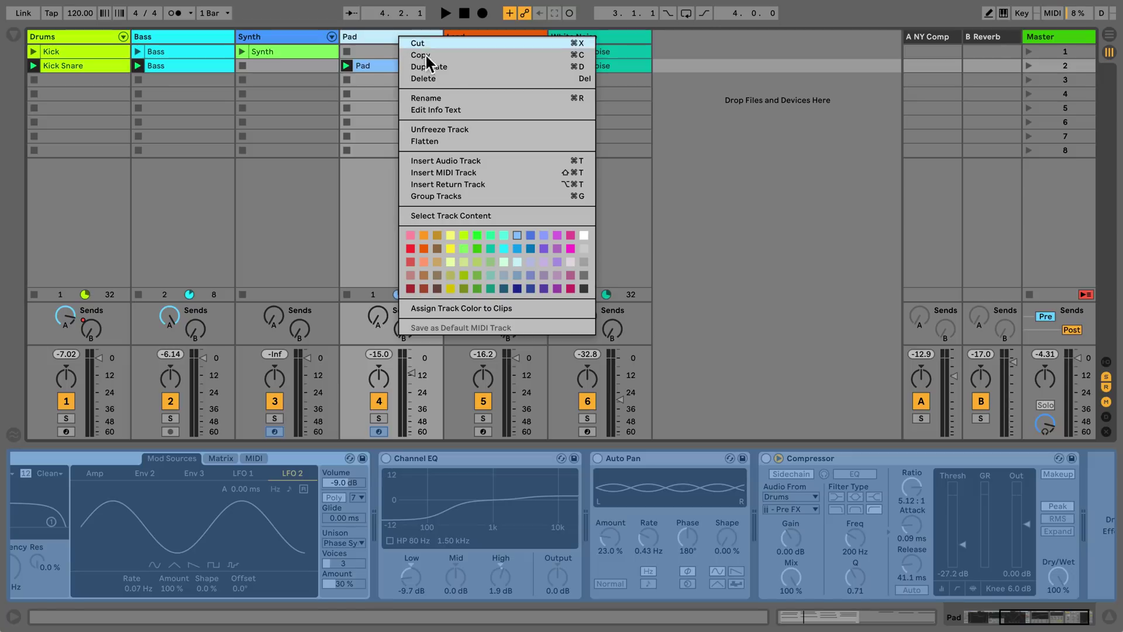
pyautogui.click(485, 145)
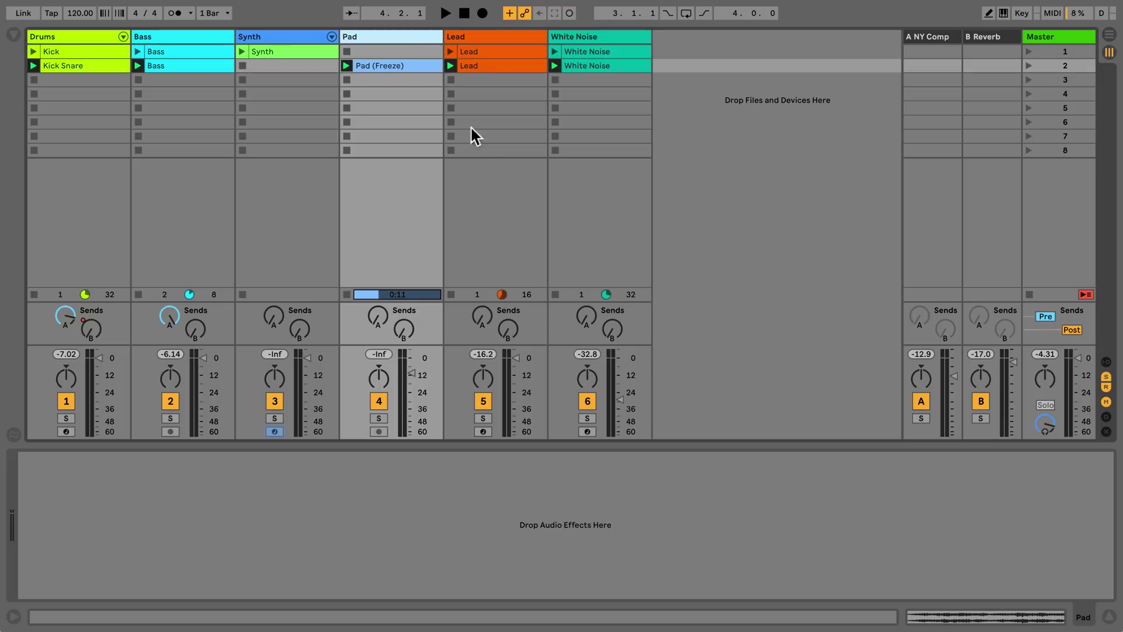
pyautogui.doubleClick(414, 66)
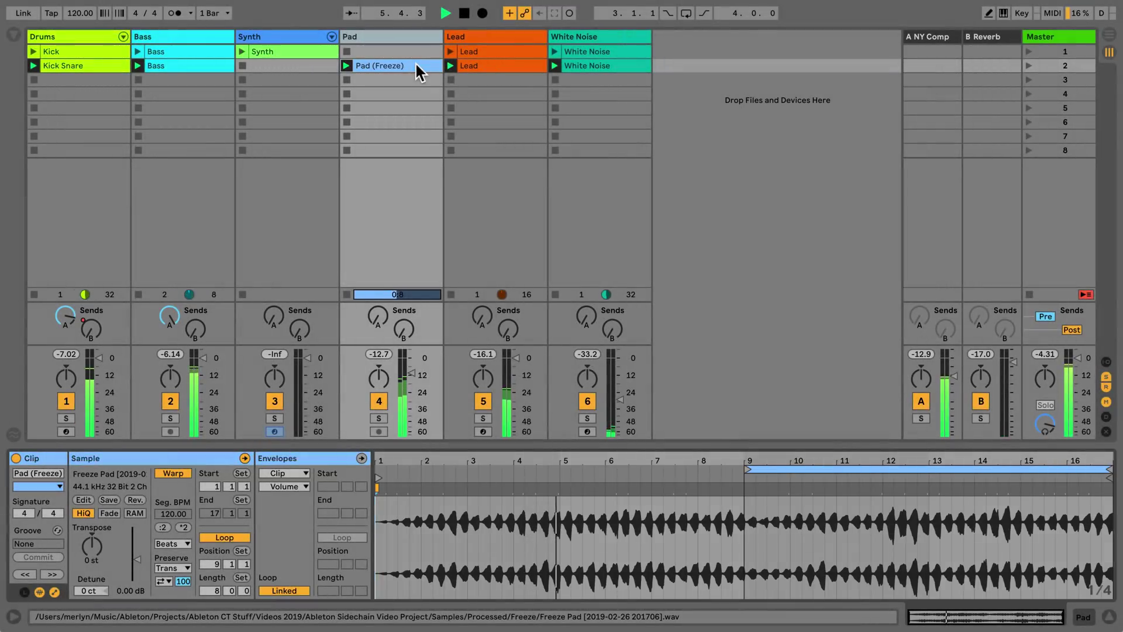
# Reselect the Synth track and its clip, bringing its Instrument Rack back into view.
pyautogui.click(305, 40)
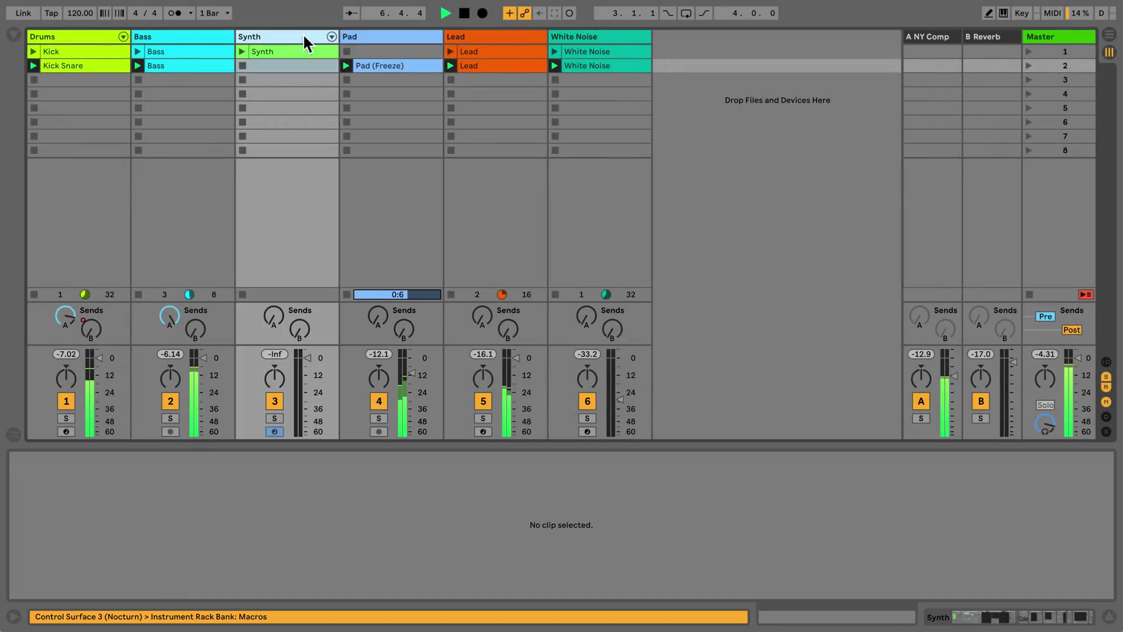
pyautogui.click(297, 51)
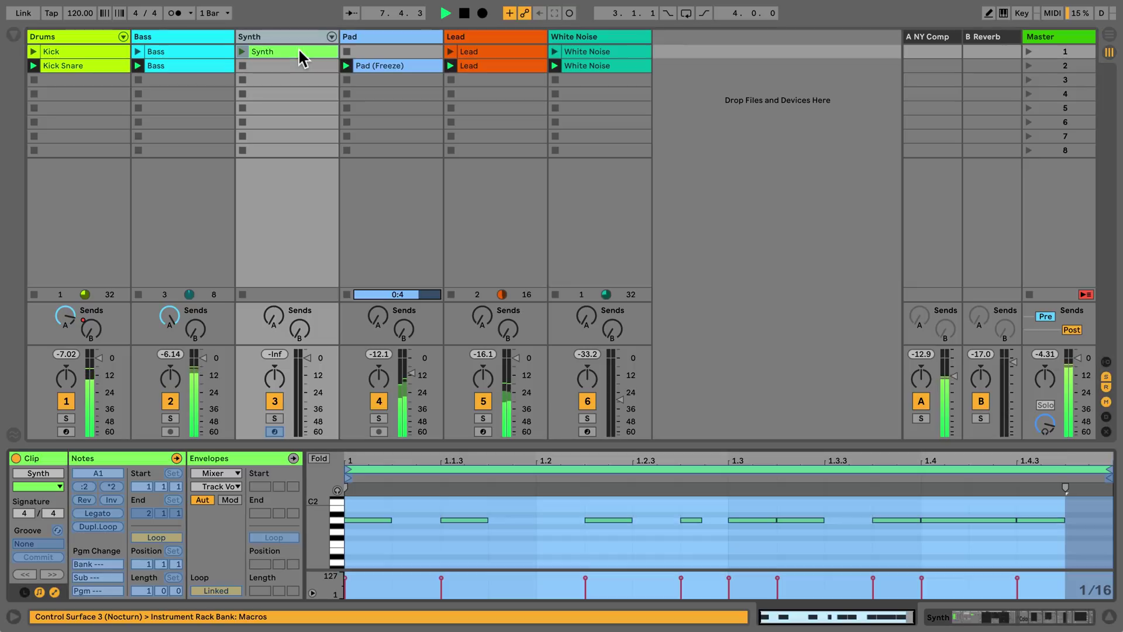
pyautogui.click(295, 36)
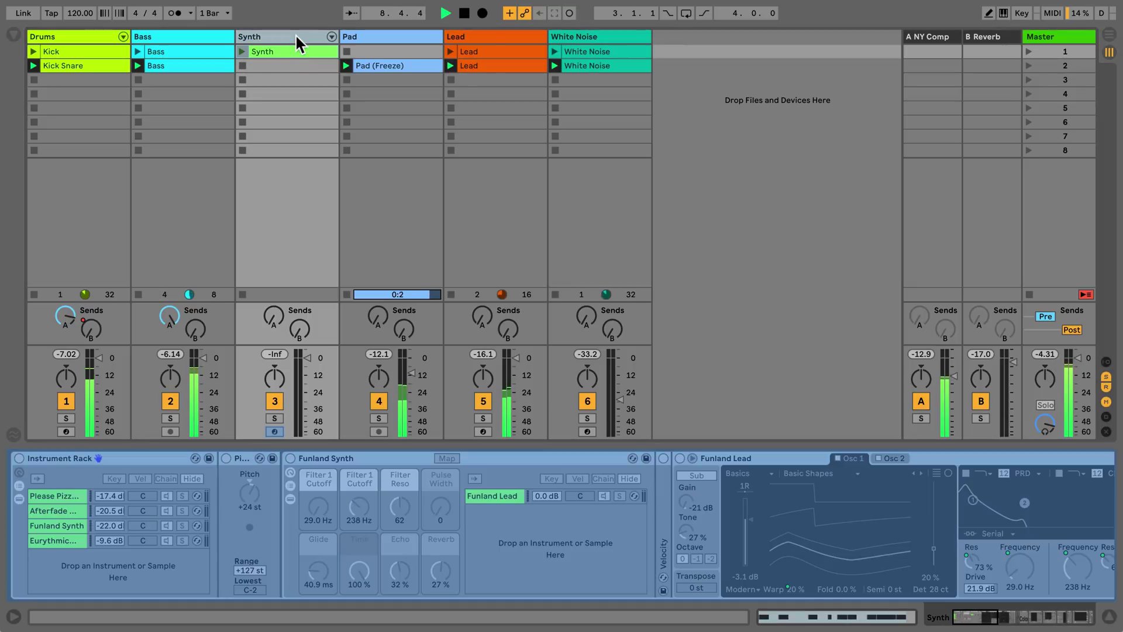